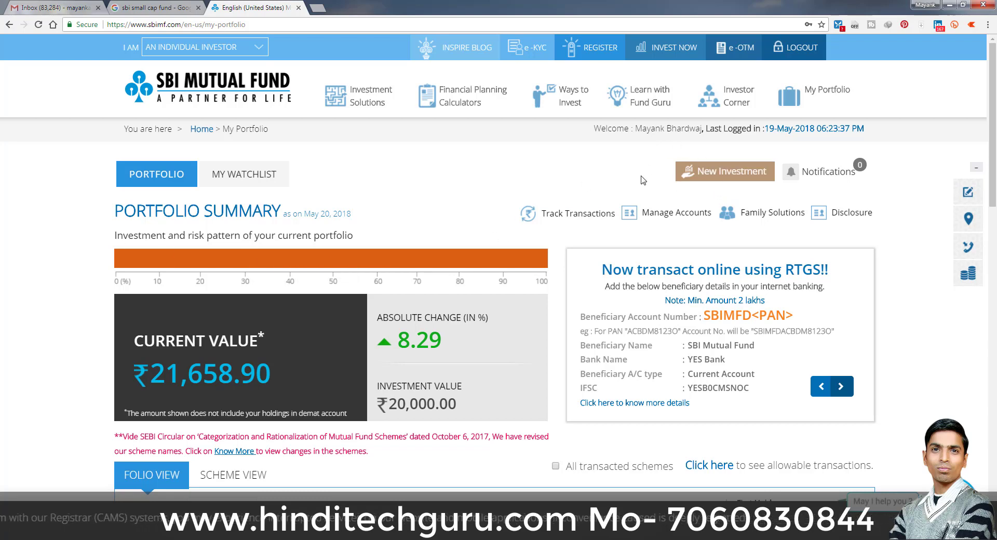
Start a new investment and change the broker selection to Direct, accepting the confirmation.
click(706, 177)
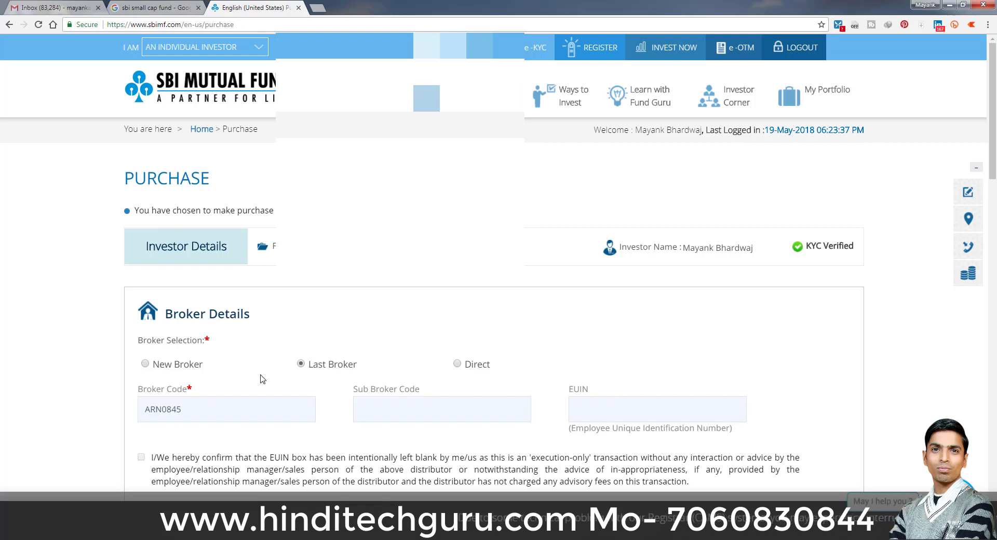
click(457, 364)
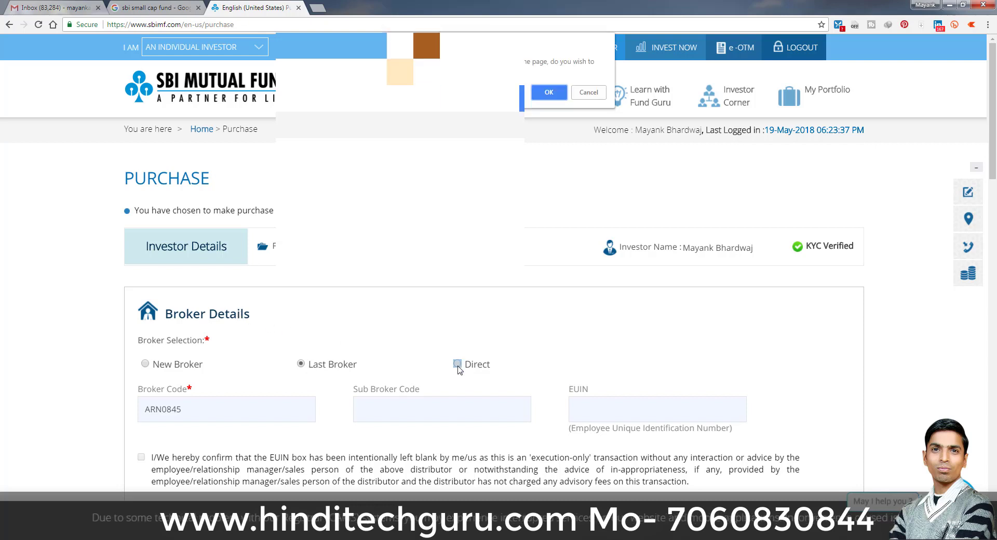
click(548, 92)
Search the schemes for "sbi small", choose SBI Small Cap Fund - Direct Plan - Growth and acknowledge the investment limit notice.
scroll(400, 319, down, 5)
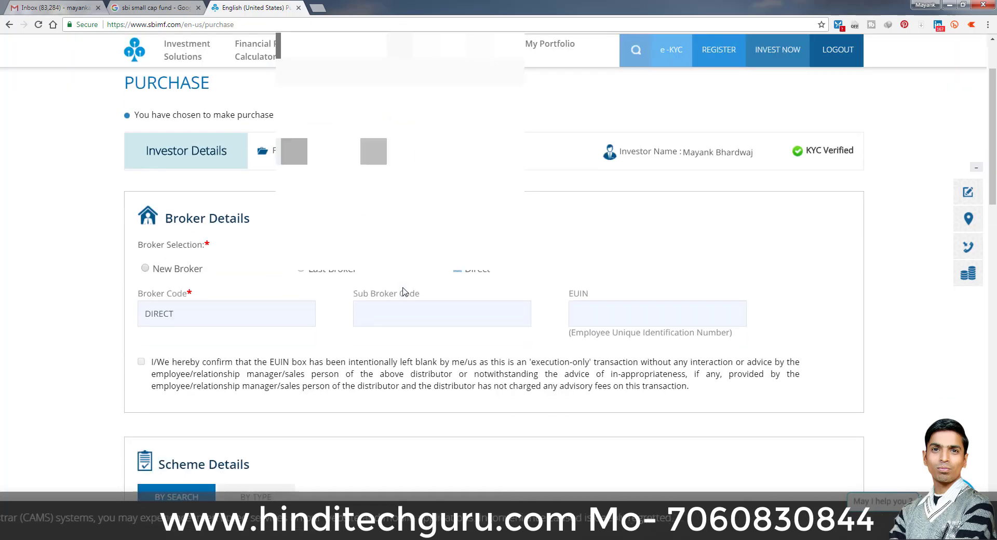
scroll(404, 295, down, 1)
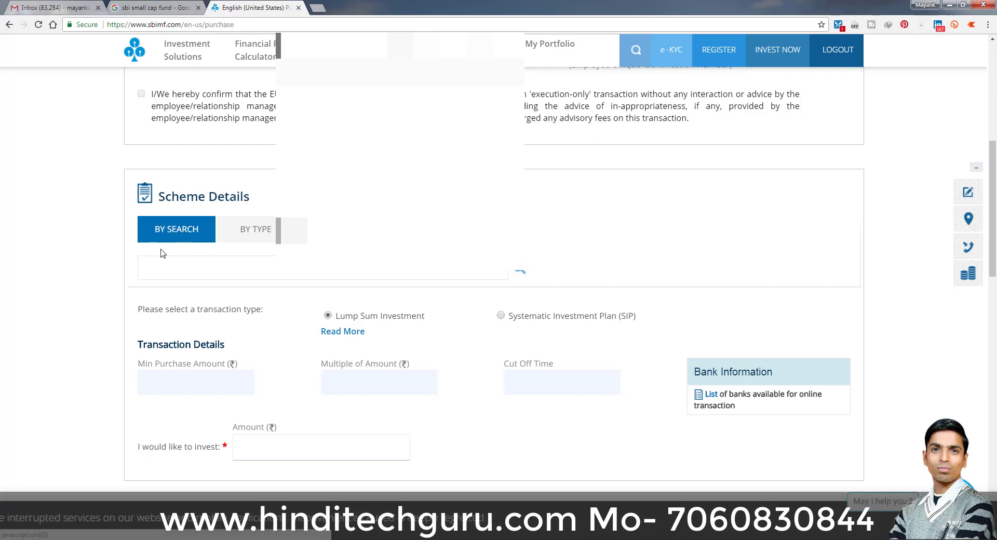
click(201, 272)
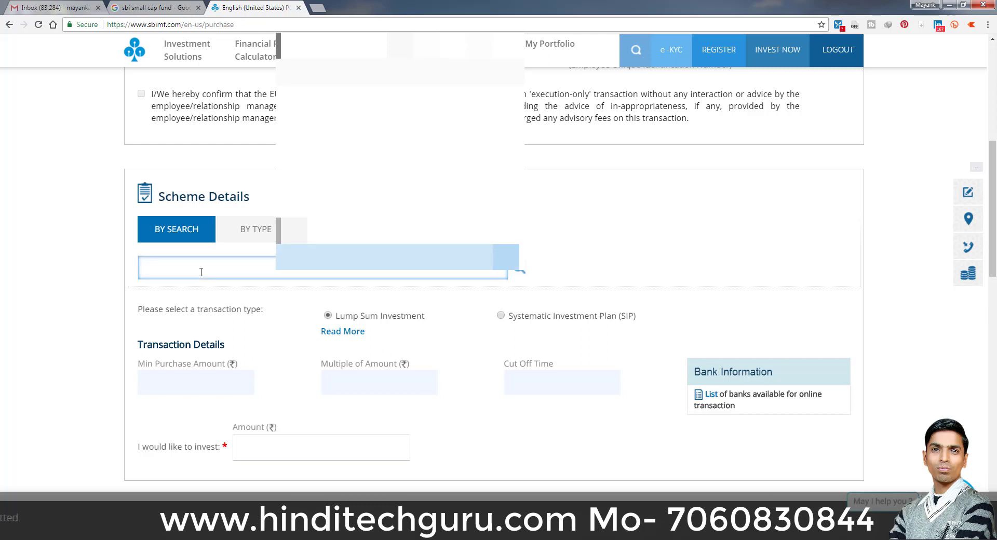
text(sbi small)
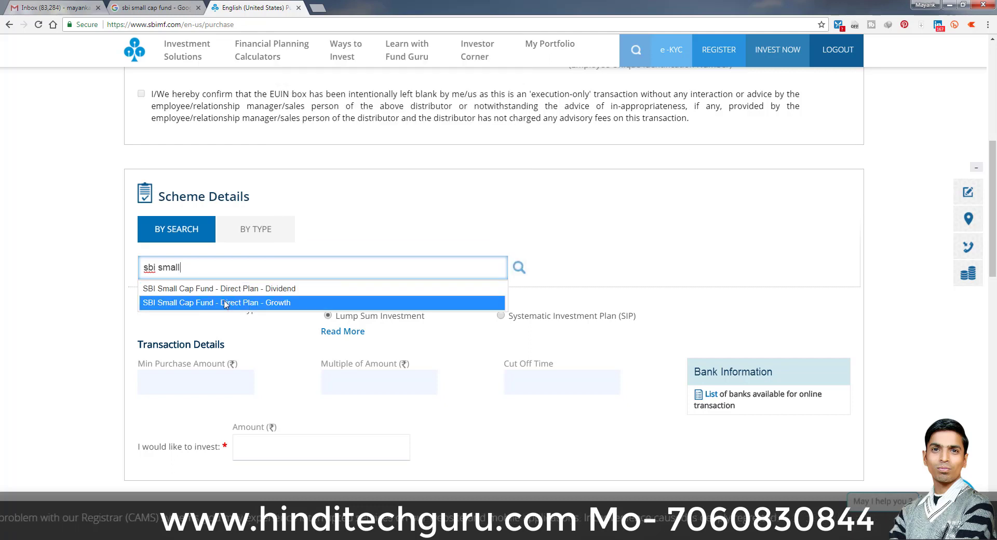
click(293, 303)
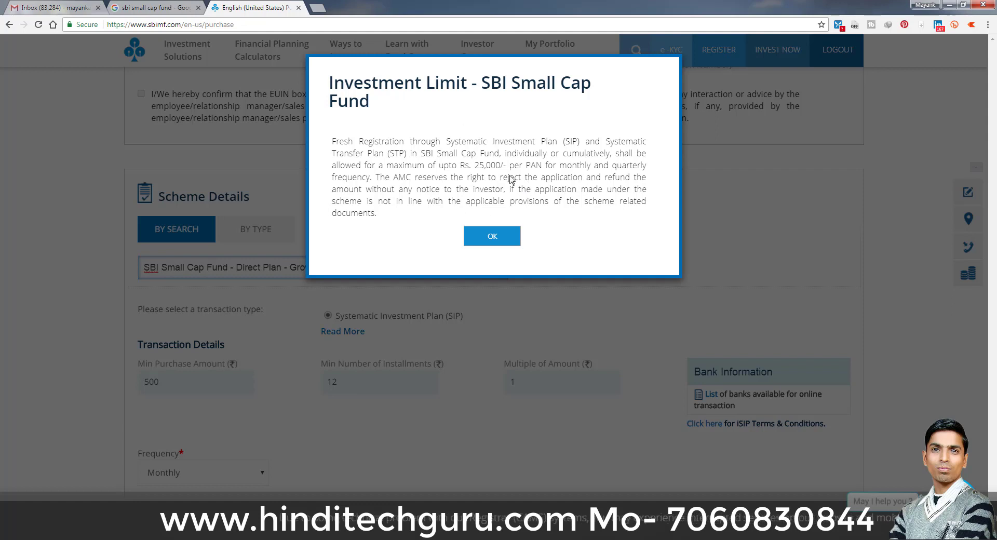
click(487, 239)
Check the SIP frequency options in the scheme details and keep Monthly.
scroll(358, 254, down, 1)
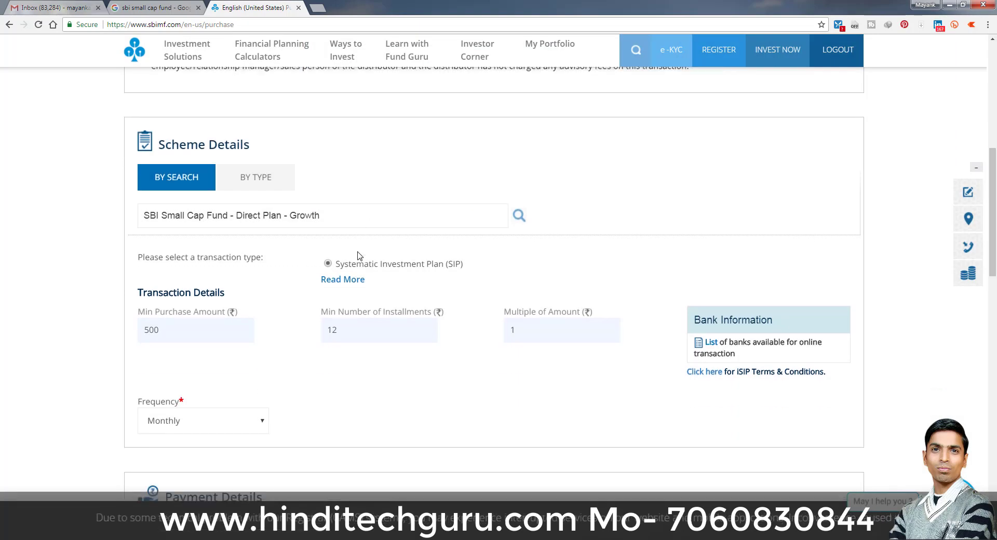
scroll(358, 254, down, 1)
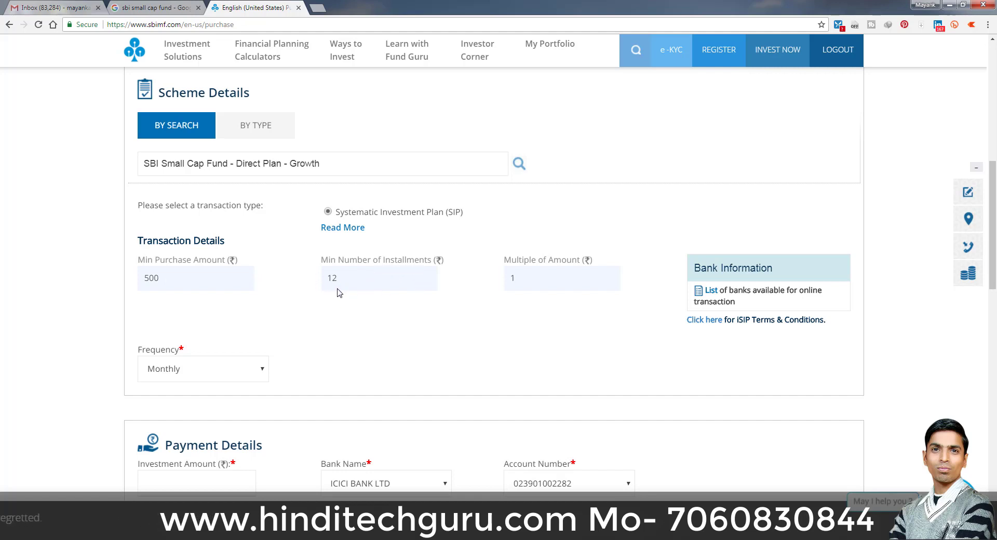
scroll(223, 319, down, 1)
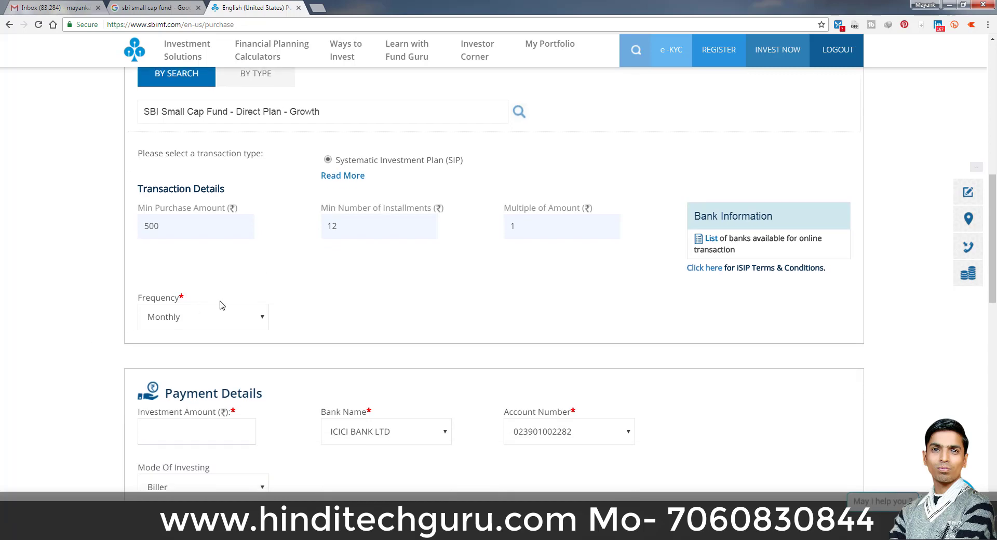
click(225, 317)
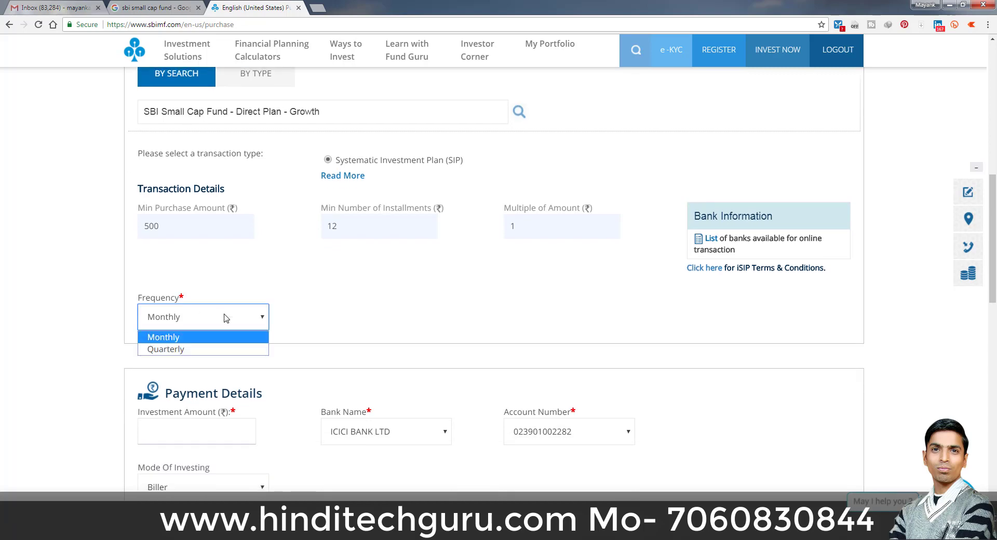
click(372, 287)
Enter an investment amount of 1000 in the payment details, keeping ICICI BANK LTD as the bank and Biller as the mode of investing.
scroll(356, 283, down, 2)
scroll(356, 283, down, 2)
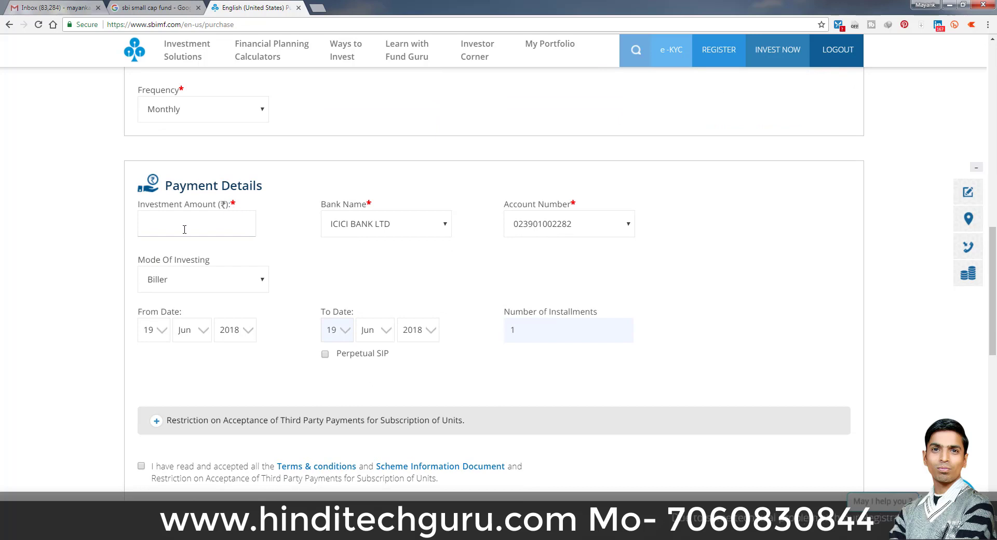
click(184, 230)
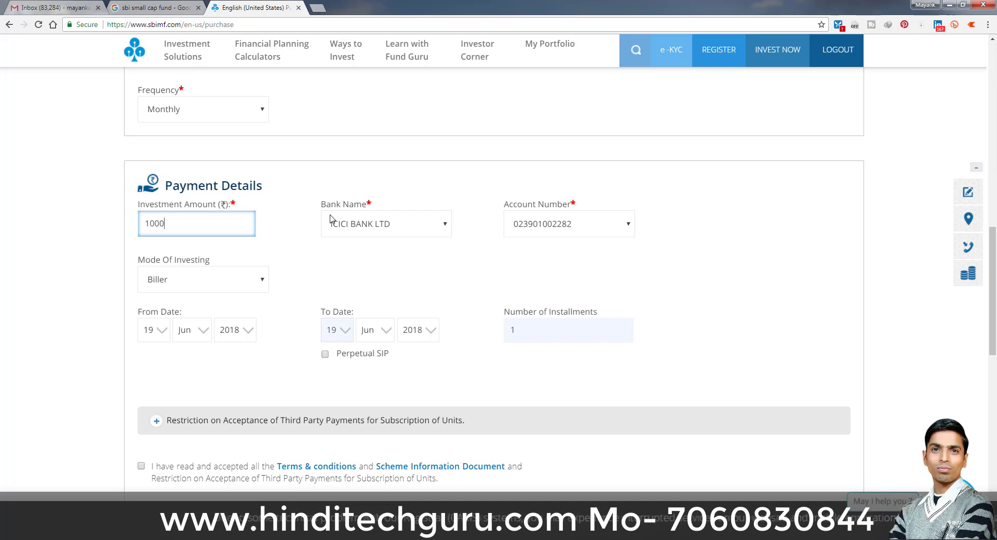
click(400, 225)
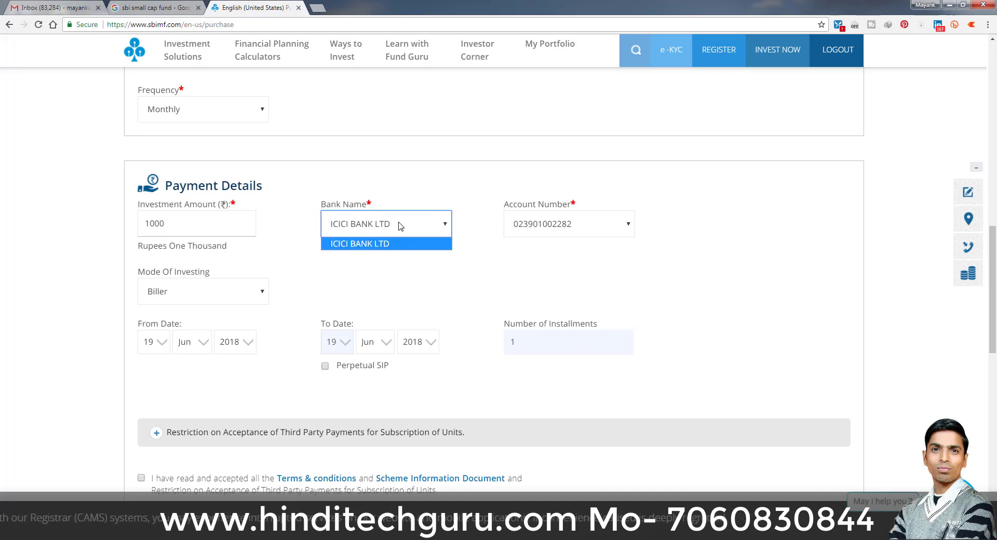
click(400, 226)
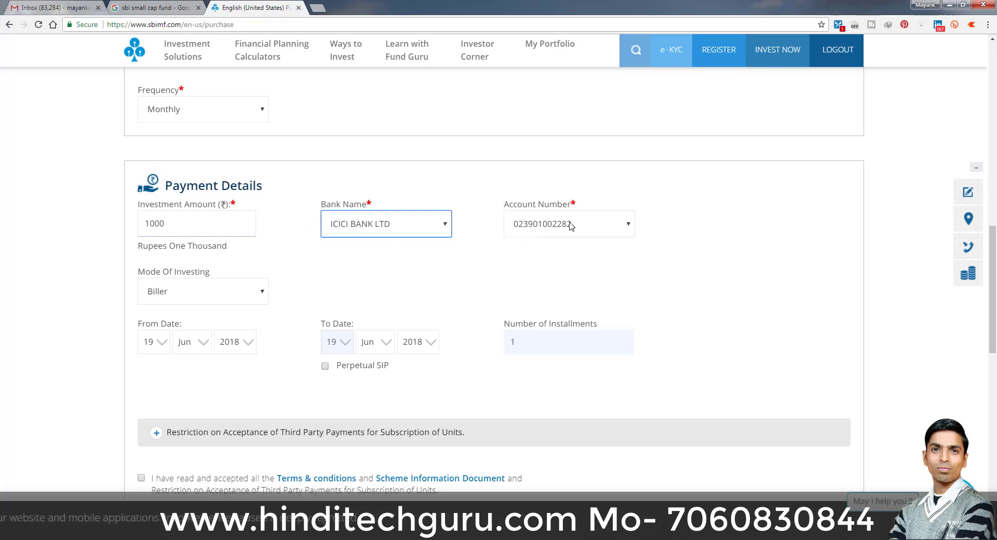
click(260, 294)
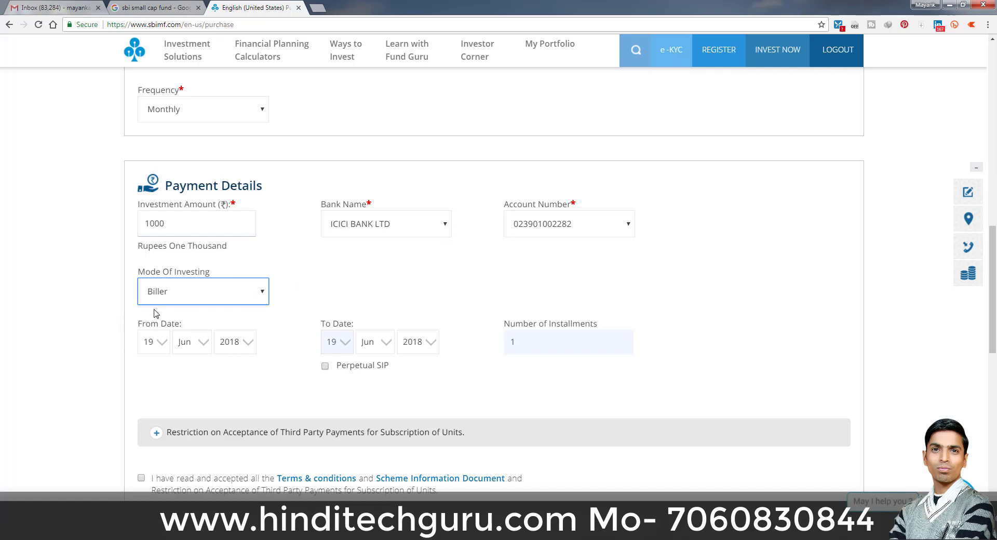
Schedule the SIP to start on 20 Jun 2018 and run as a perpetual SIP, with Dec as the end month.
scroll(155, 319, down, 1)
click(159, 294)
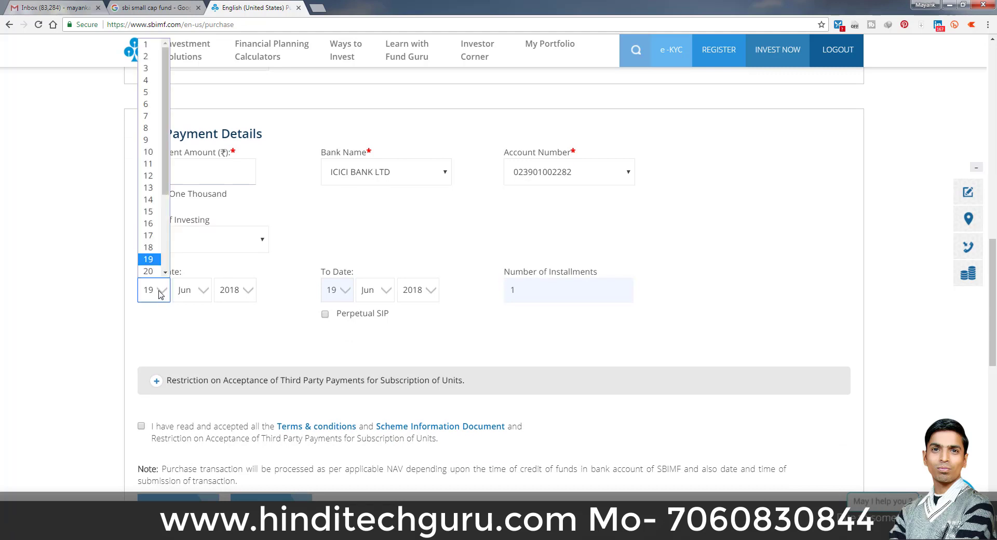
click(160, 294)
click(162, 294)
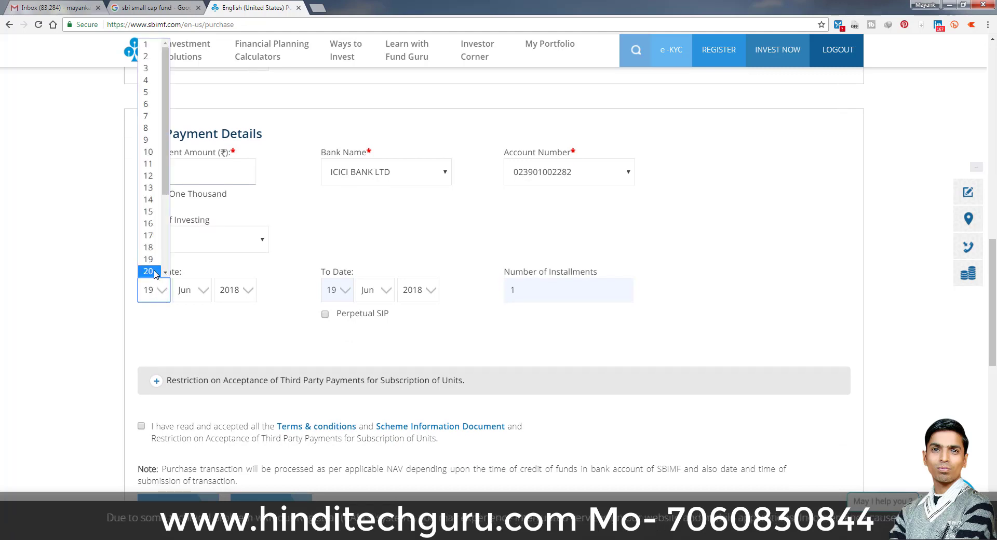
click(155, 272)
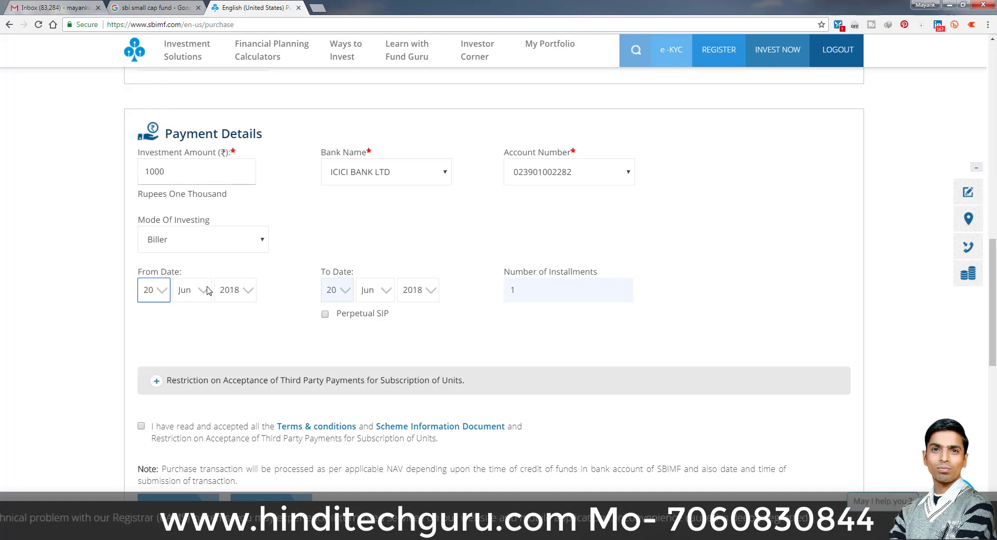
click(307, 288)
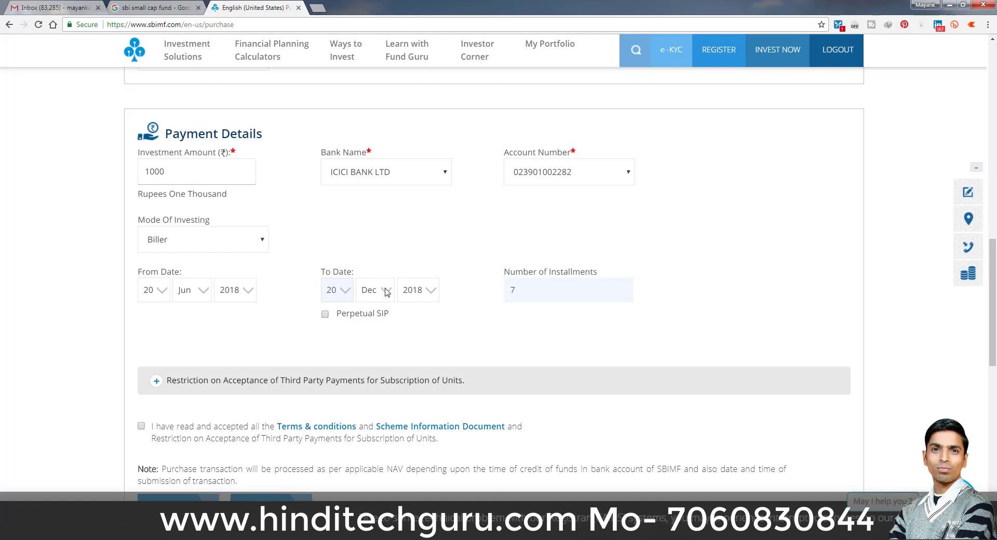
click(325, 314)
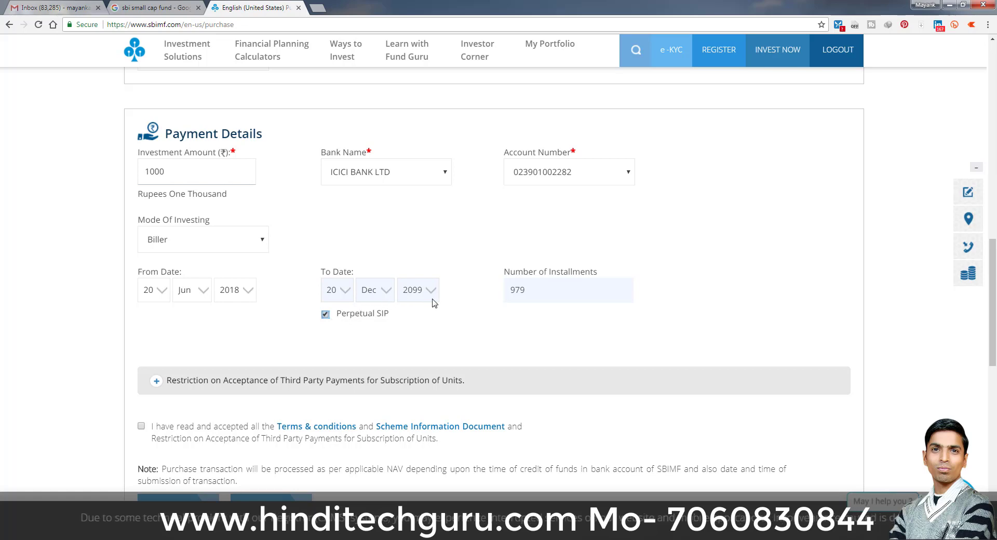
Accept the terms and conditions and submit the purchase form.
scroll(430, 304, down, 1)
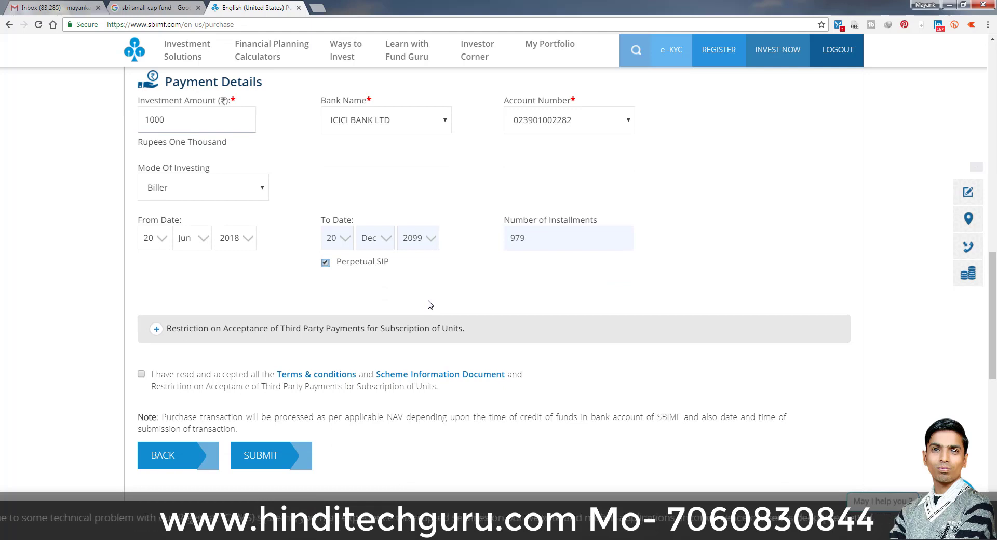
scroll(203, 314, down, 1)
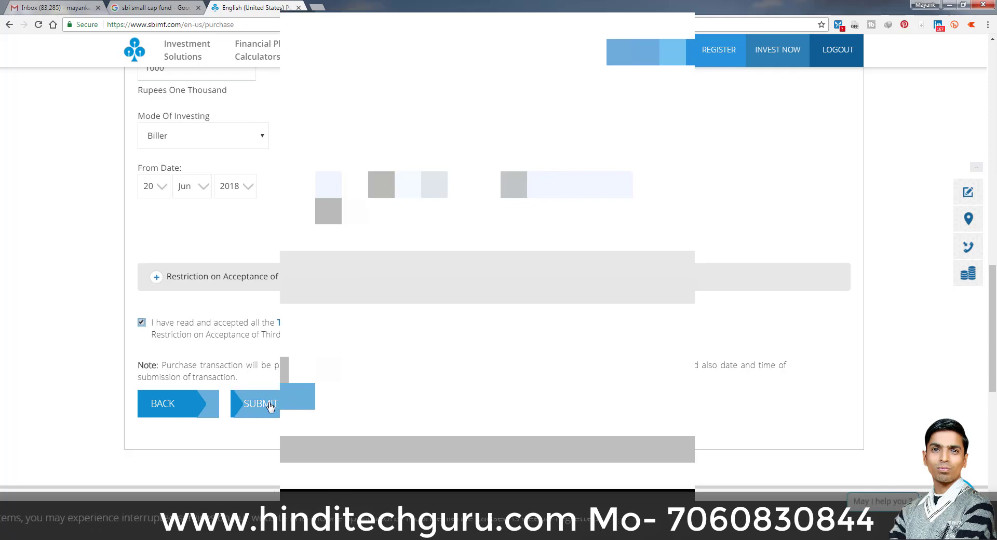
click(270, 403)
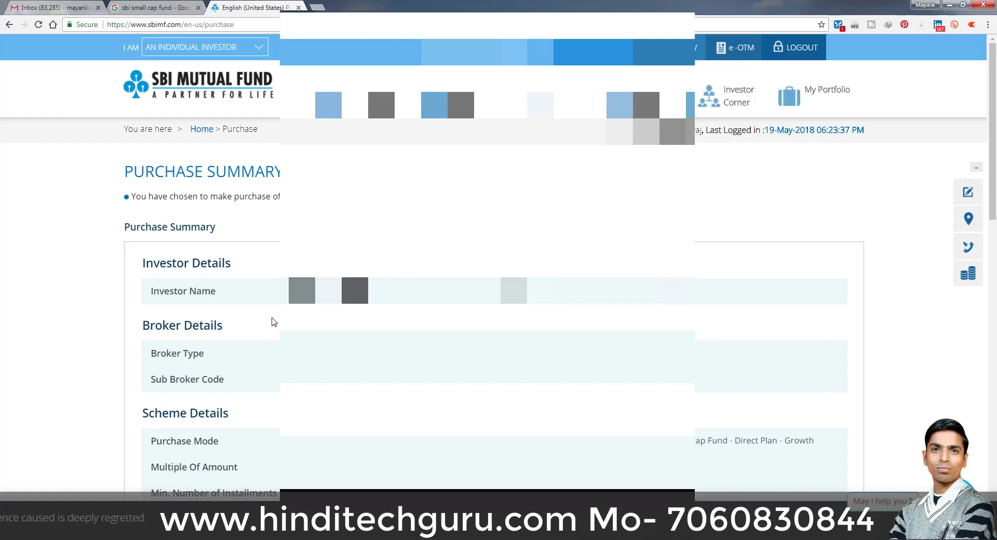
Review the purchase summary through the transaction details and confirm the SIP purchase.
scroll(274, 322, down, 1)
scroll(274, 322, down, 2)
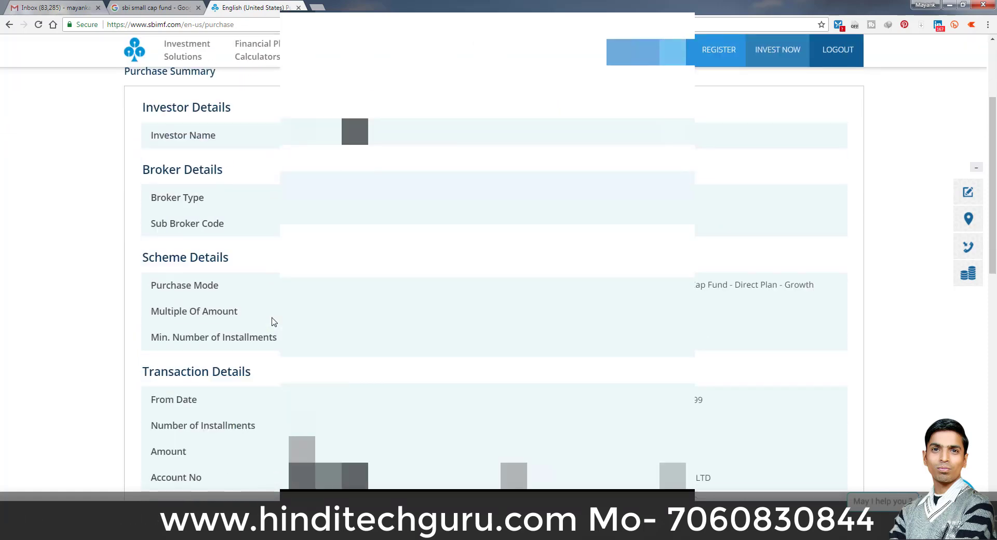
scroll(274, 322, down, 3)
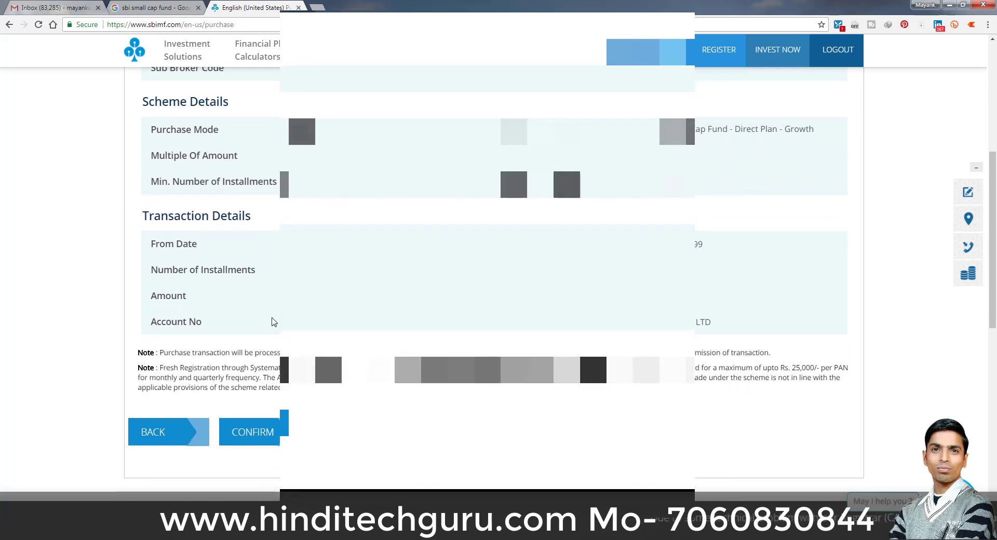
click(276, 426)
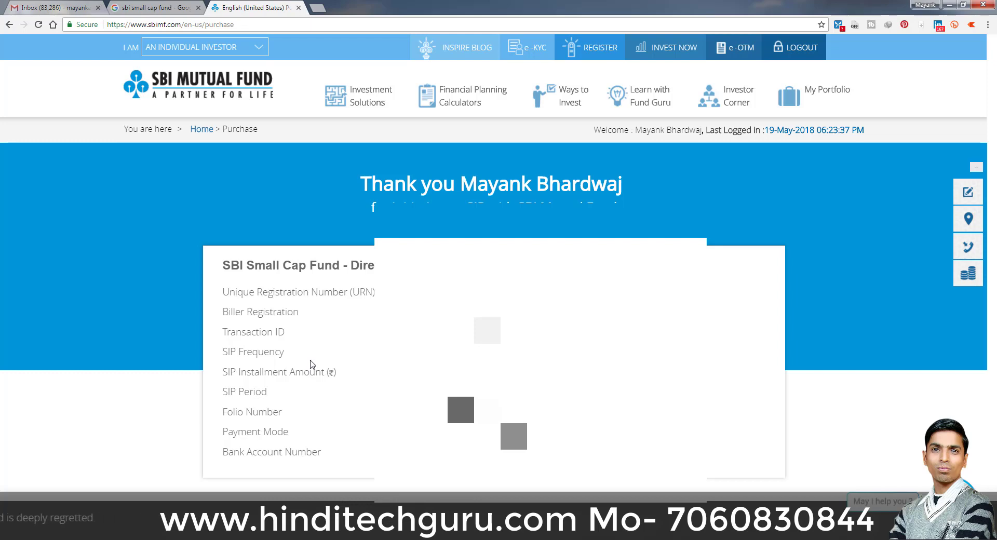
scroll(311, 364, down, 1)
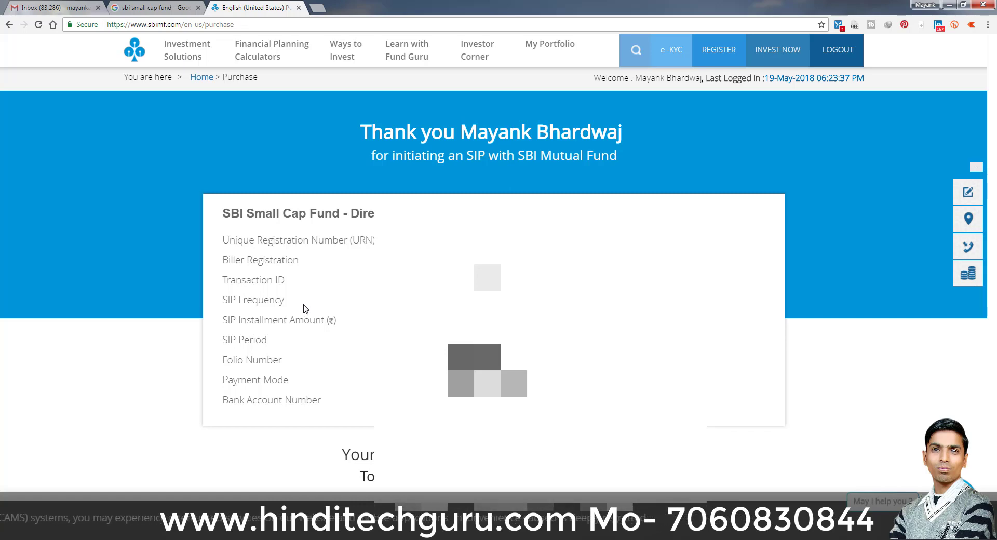
scroll(376, 191, down, 10)
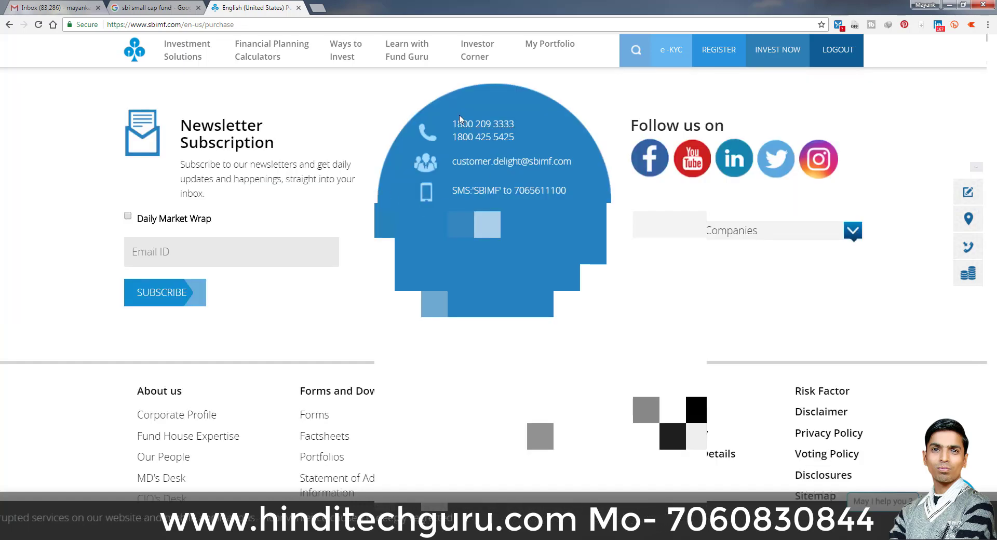